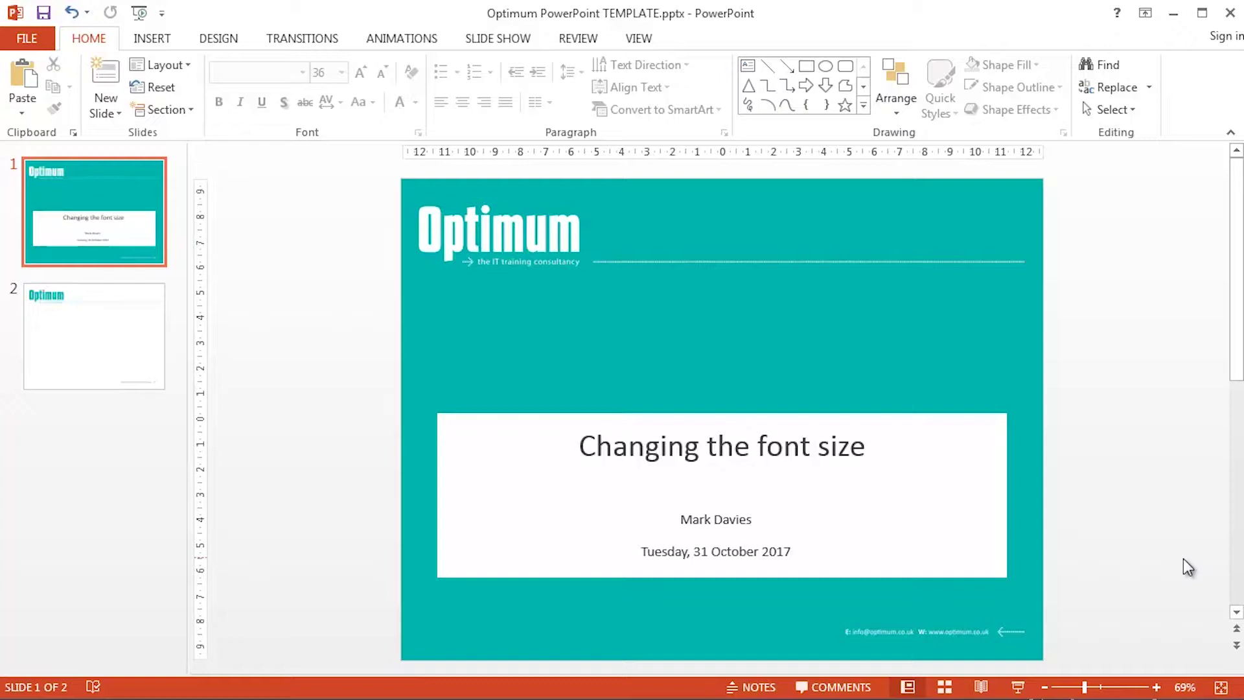
Switch between PowerPoint and Word, ending with 'Test document v1.docx' in front.
key("alt+Tab")
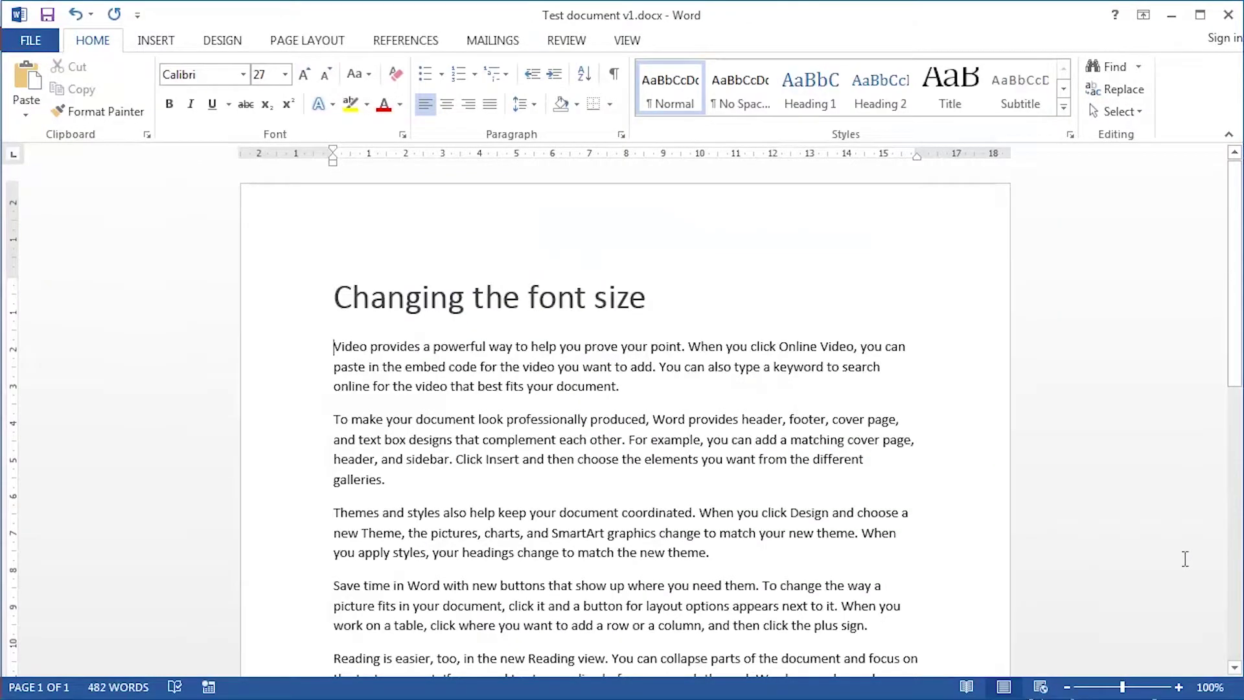
key("alt+Tab")
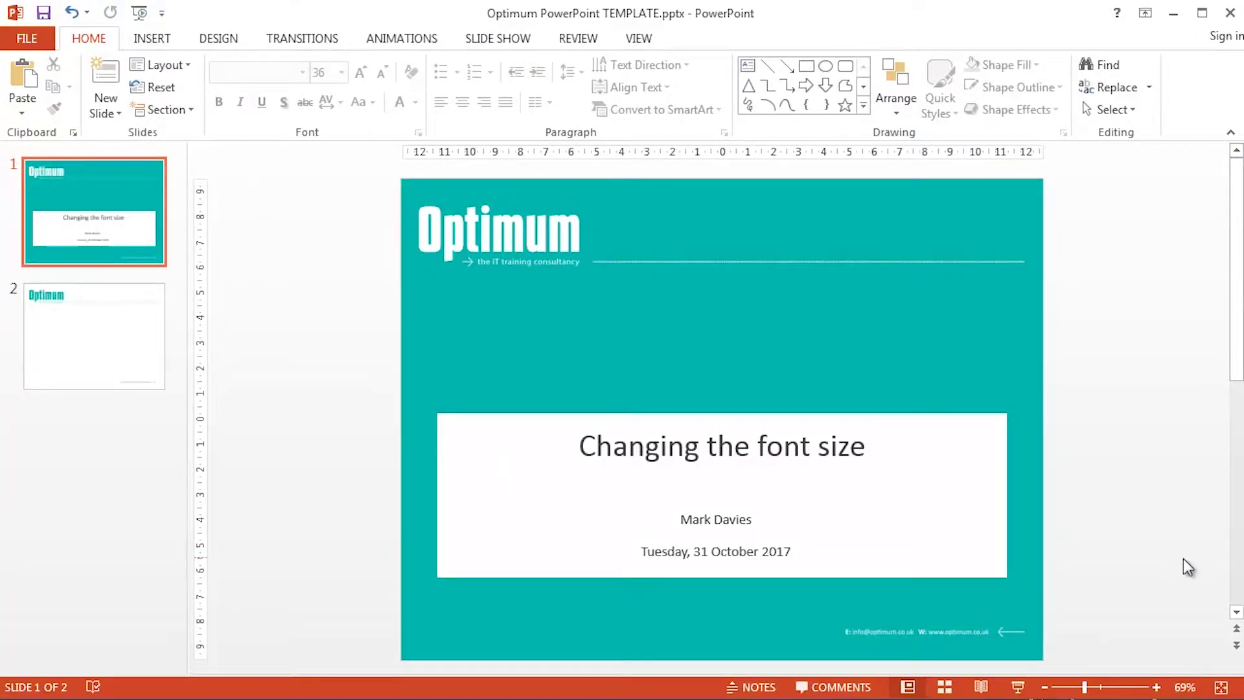
key("alt+Tab")
key("alt+Tab")
key("alt+Tab")
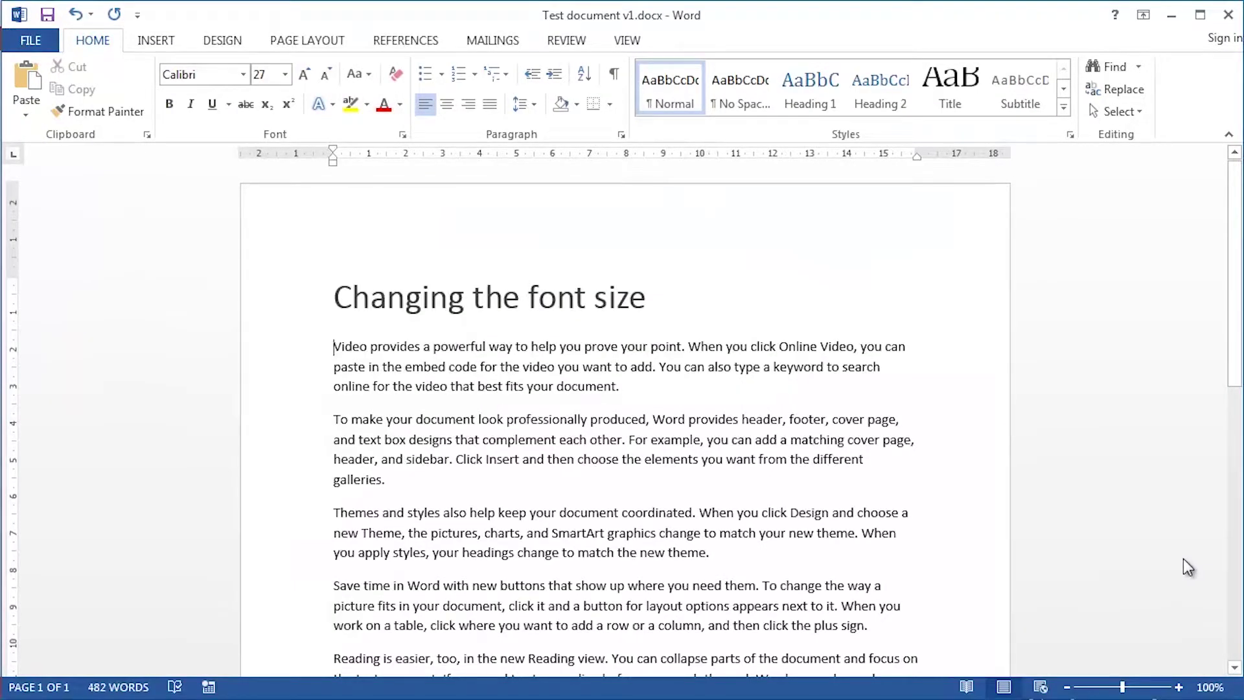
Select the first body paragraph and raise its font size to 12 pt, then 18 pt.
double_click(298, 360)
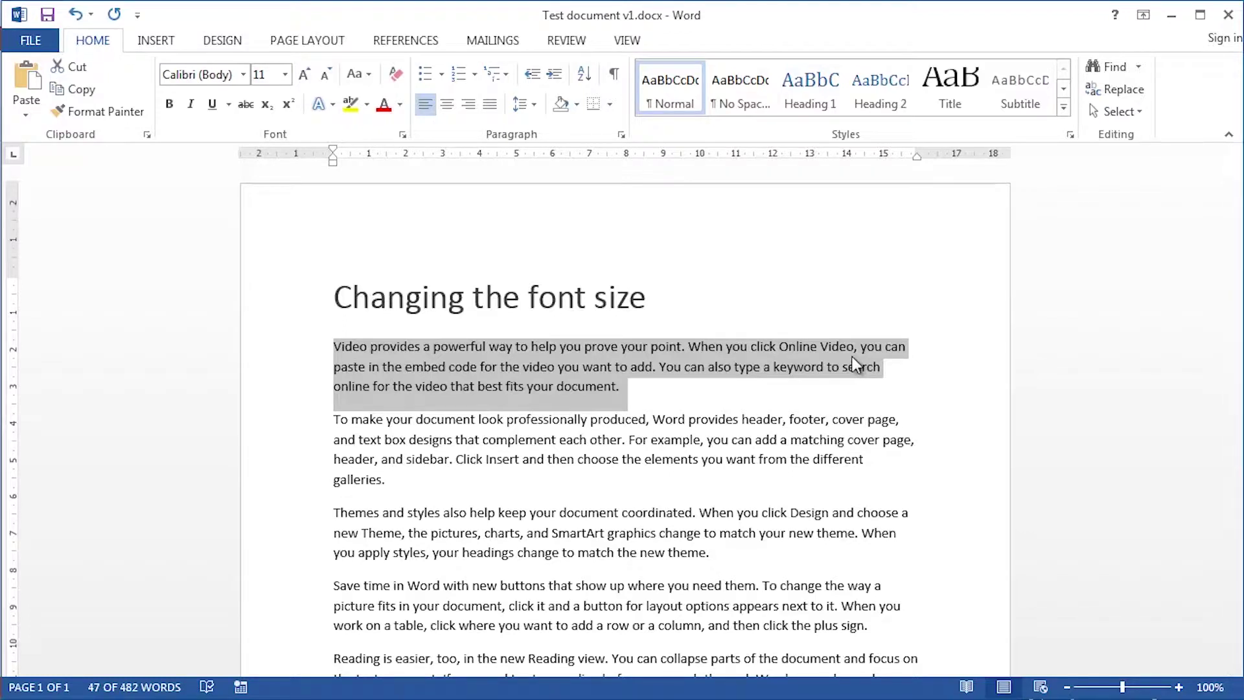
left_click(285, 75)
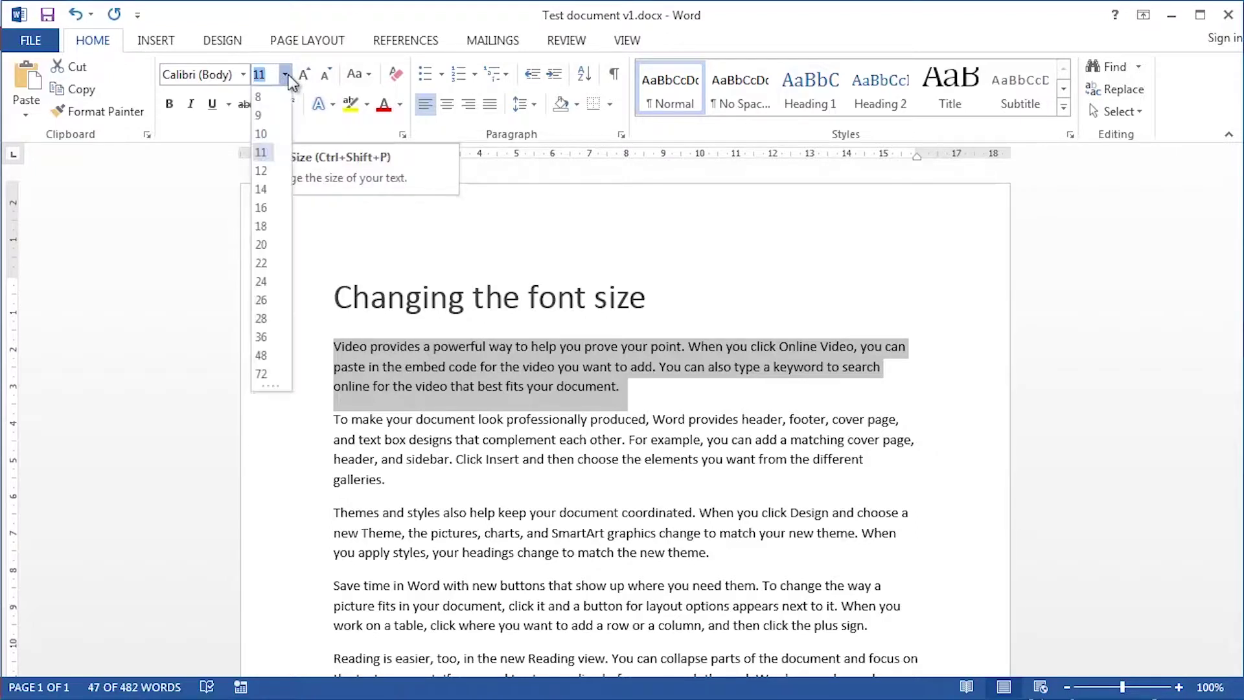
left_click(260, 169)
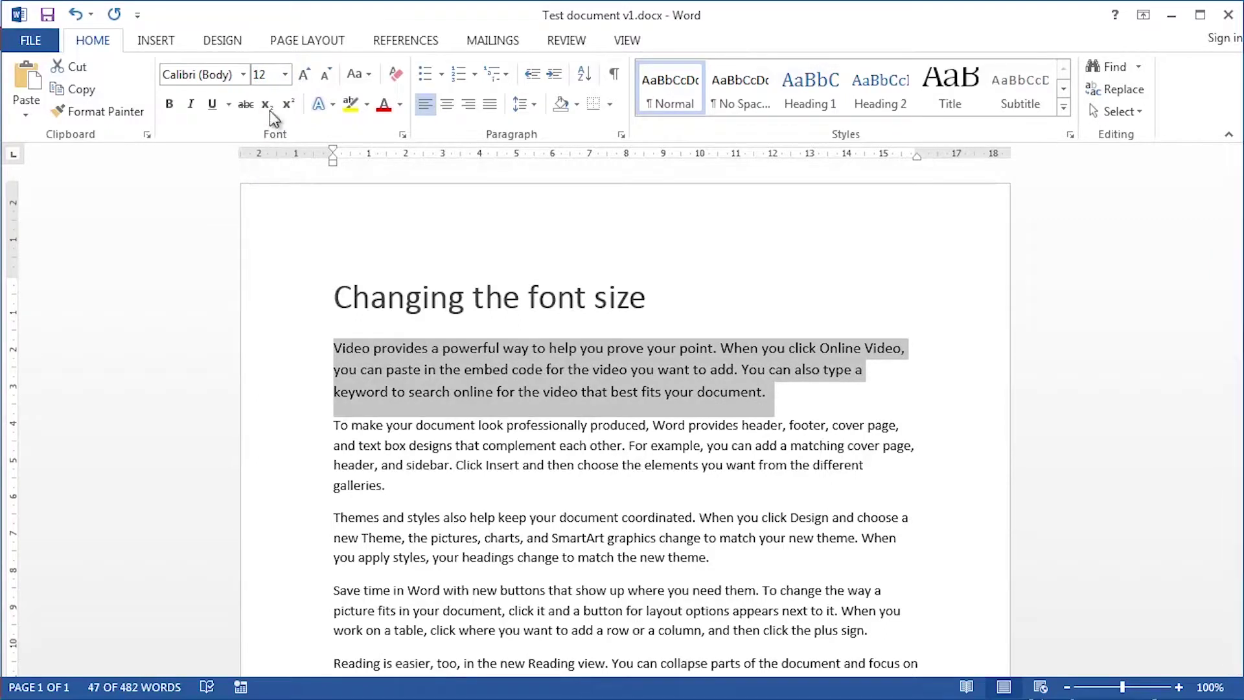
left_click(285, 74)
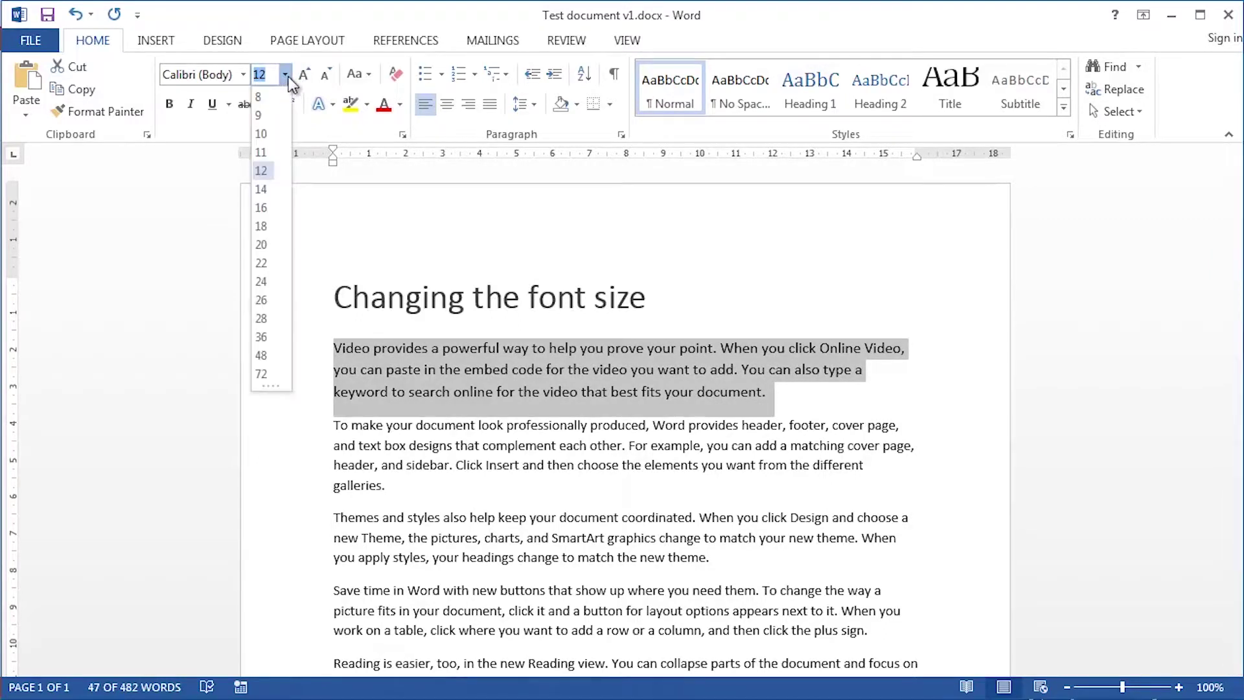
left_click(264, 226)
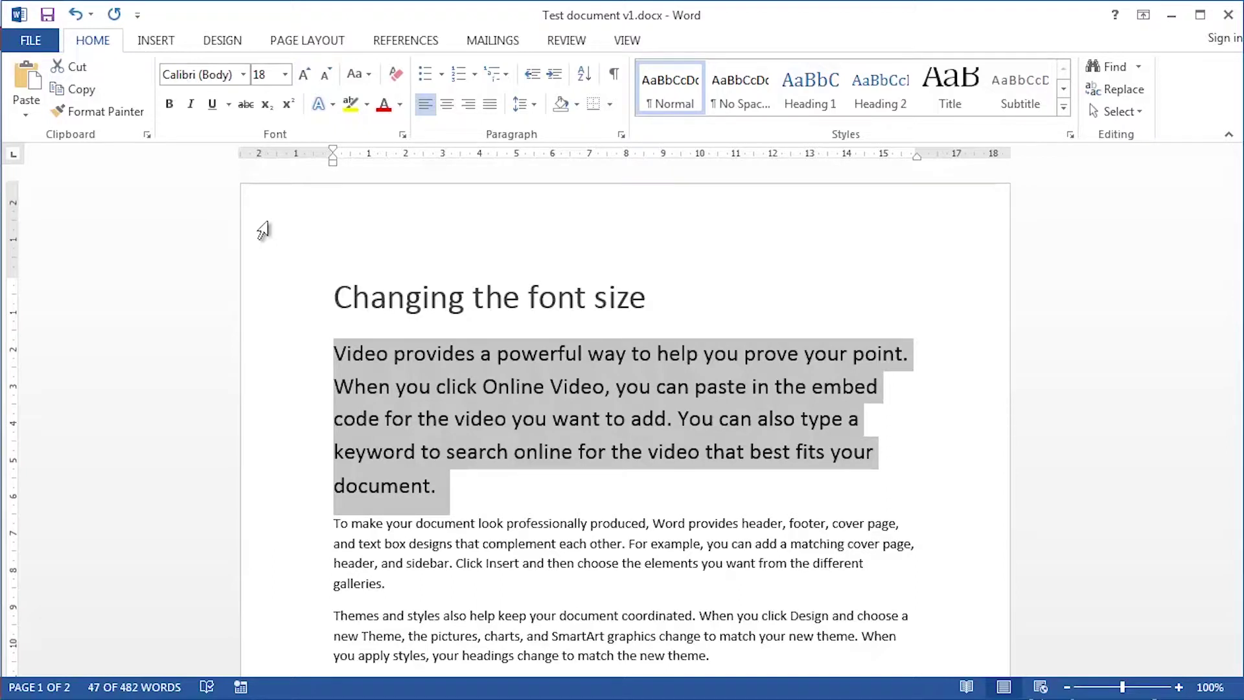
Resize the first paragraph with Ctrl+[ and Ctrl+]: down to 12, up to 16, ending at 11 pt.
key("ctrl+bracketleft")
key("ctrl+bracketleft")
key("ctrl+bracketleft")
key("ctrl+bracketleft")
key("ctrl+bracketleft")
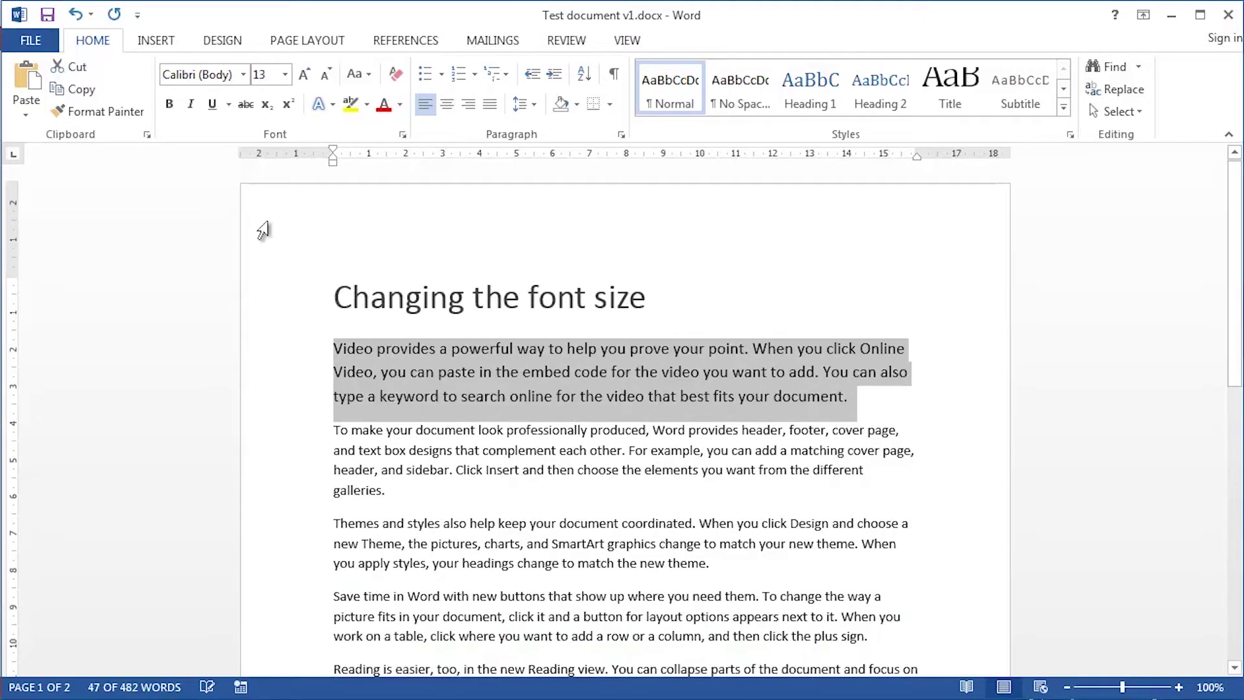
key("ctrl+bracketleft")
key("ctrl+bracketleft")
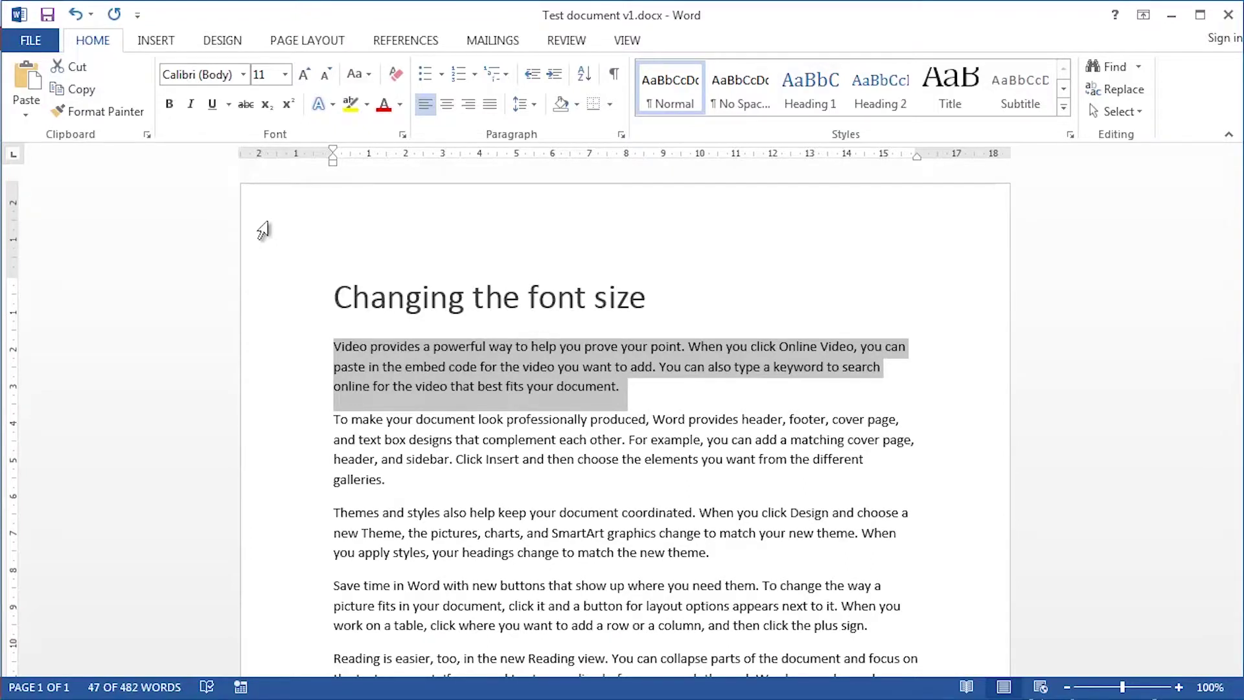
key("ctrl+bracketright")
key("ctrl+bracketright")
key("ctrl+bracketright")
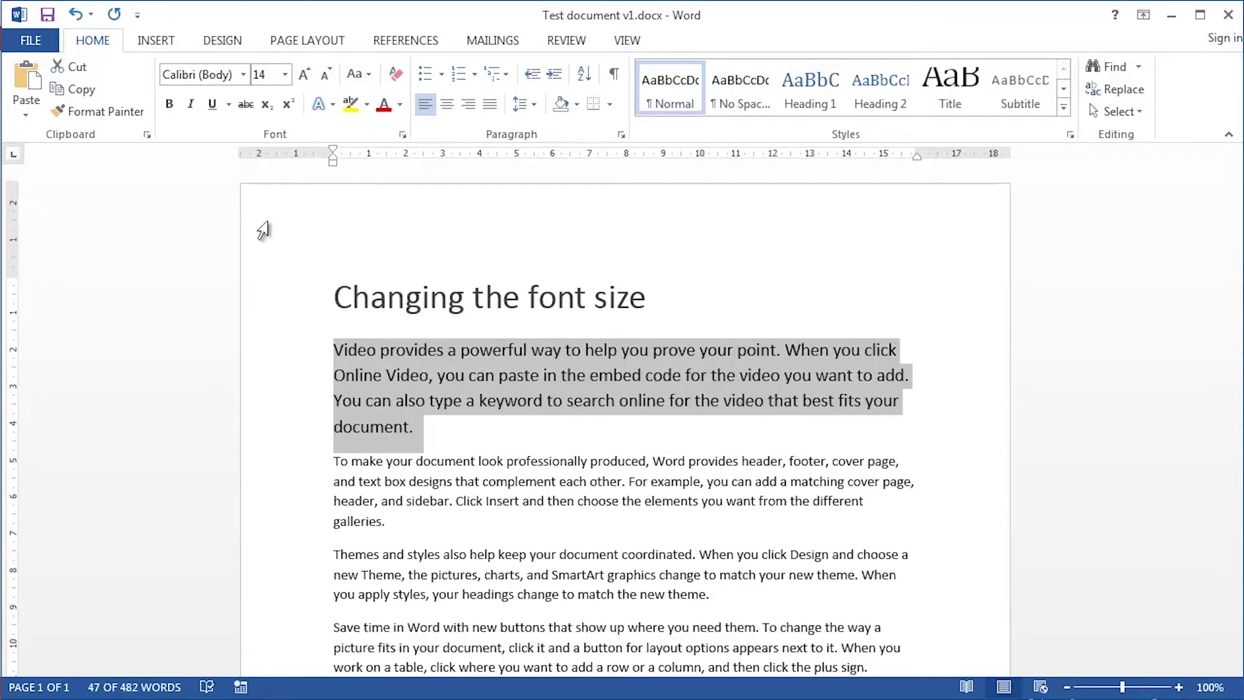
key("ctrl+bracketright")
key("ctrl+bracketright")
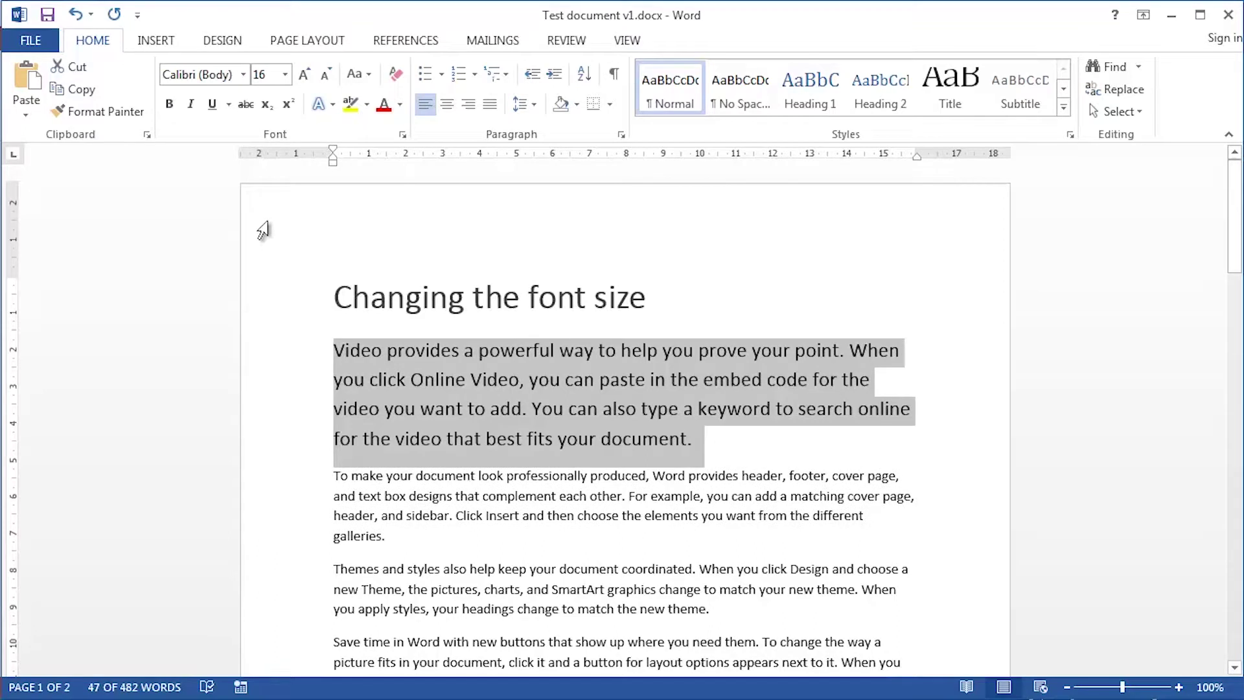
key("ctrl+bracketleft")
key("ctrl+bracketleft")
key("ctrl+bracketleft")
key("ctrl+bracketleft")
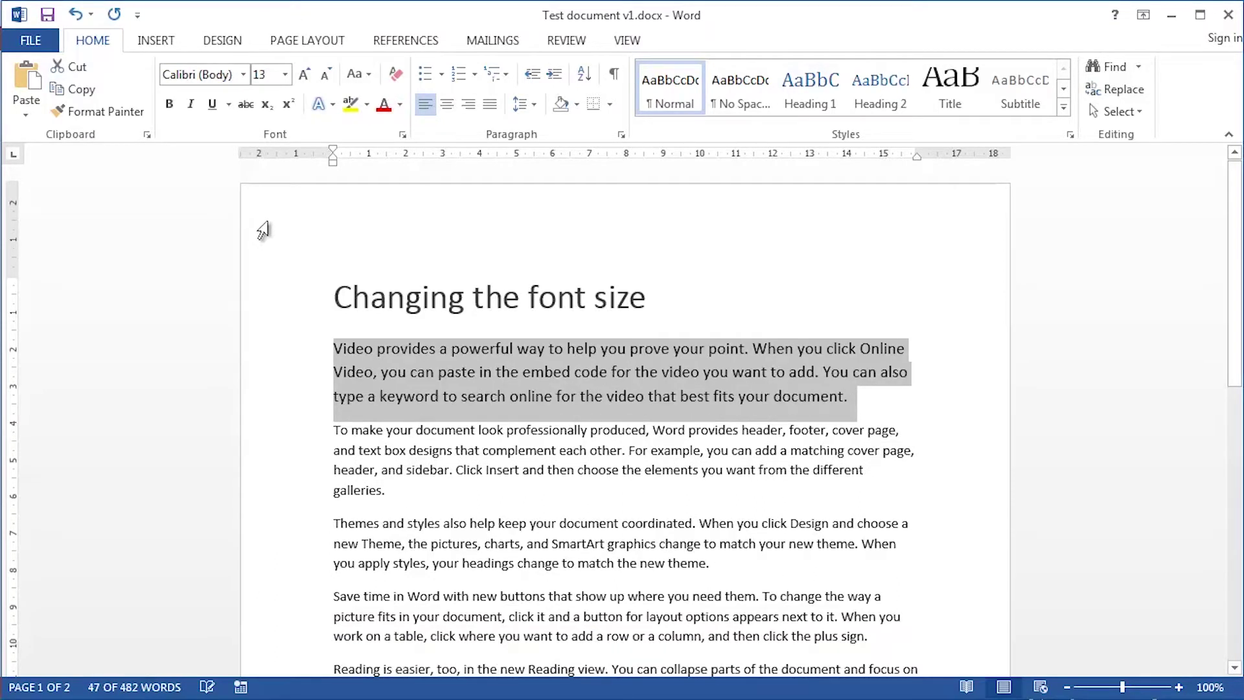
key("ctrl+bracketleft")
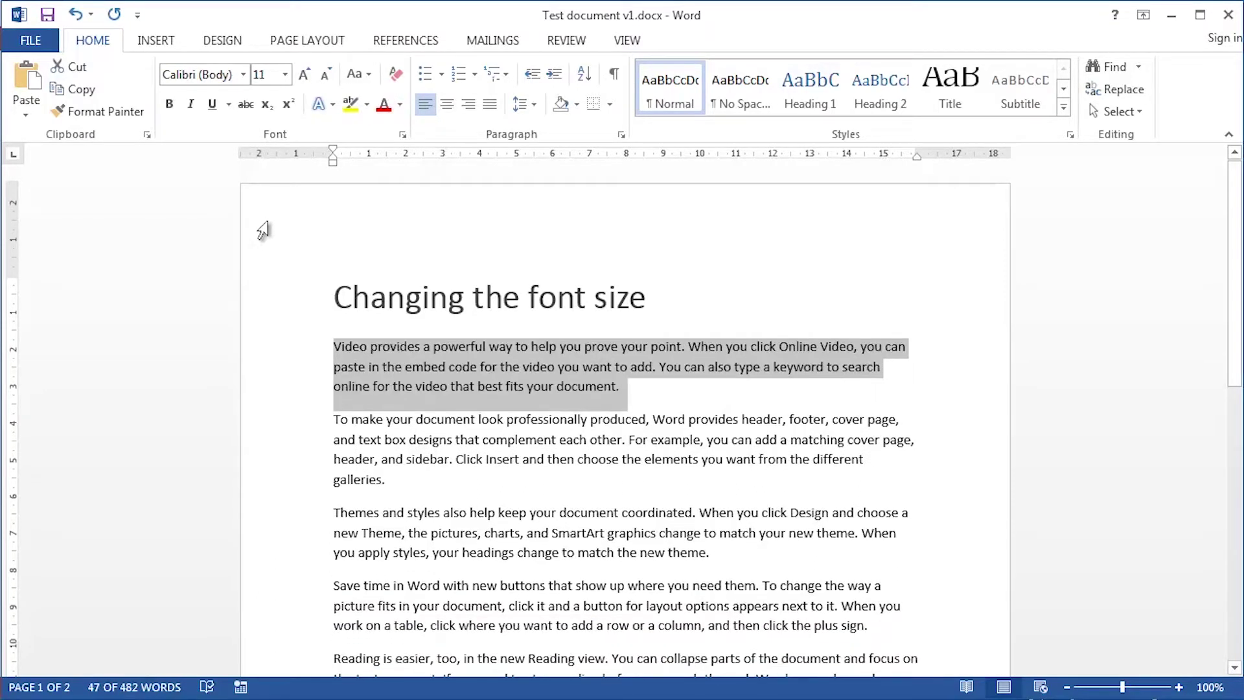
In PowerPoint, shrink the slide title through 32, 28 and 20 pt, then grow it back to 36 pt.
key("alt+Tab")
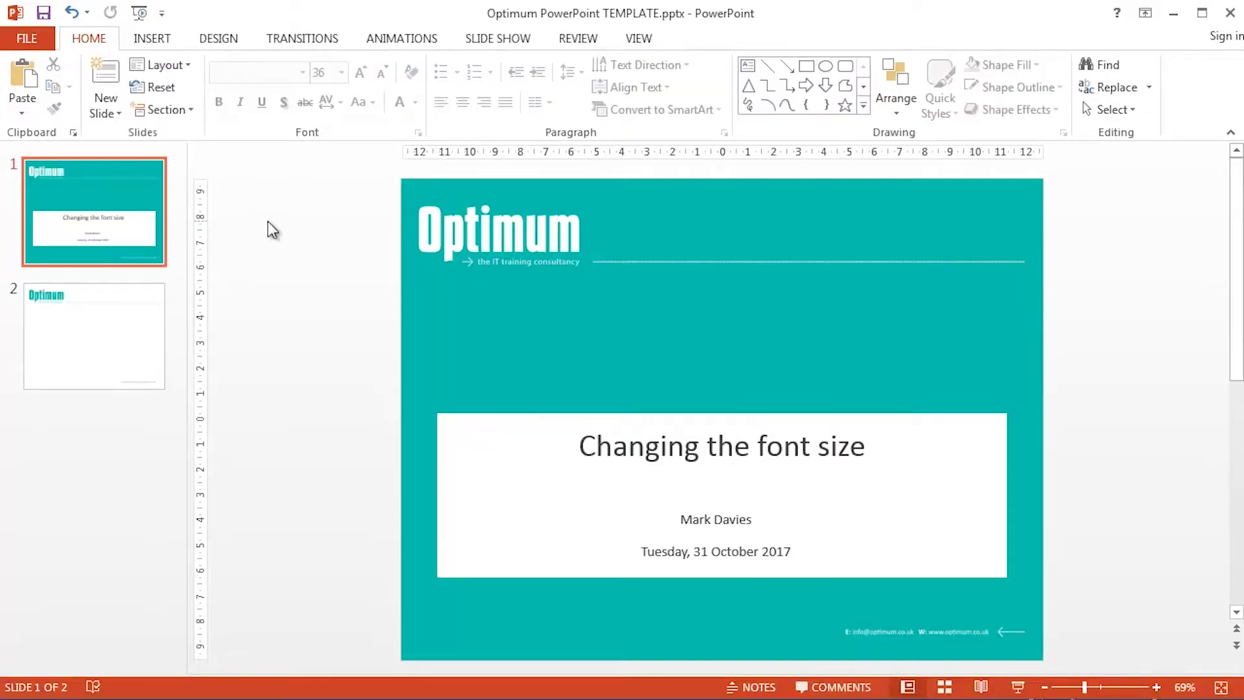
key("Tab")
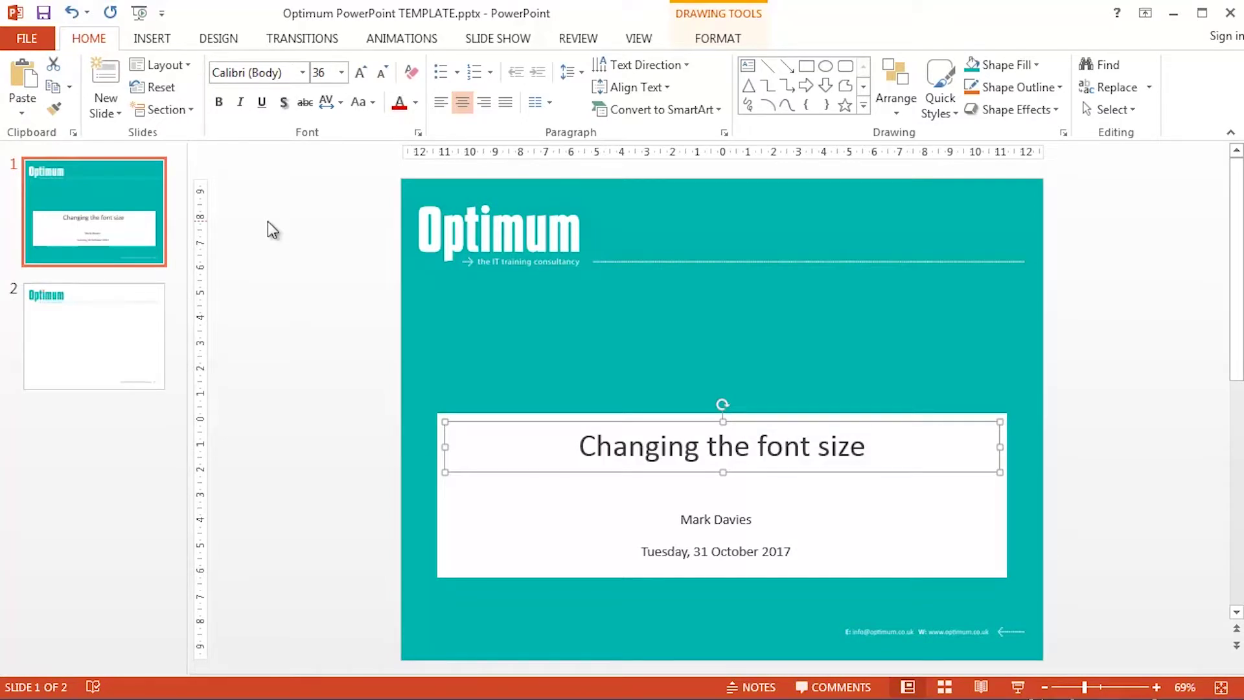
key("ctrl+shift+comma")
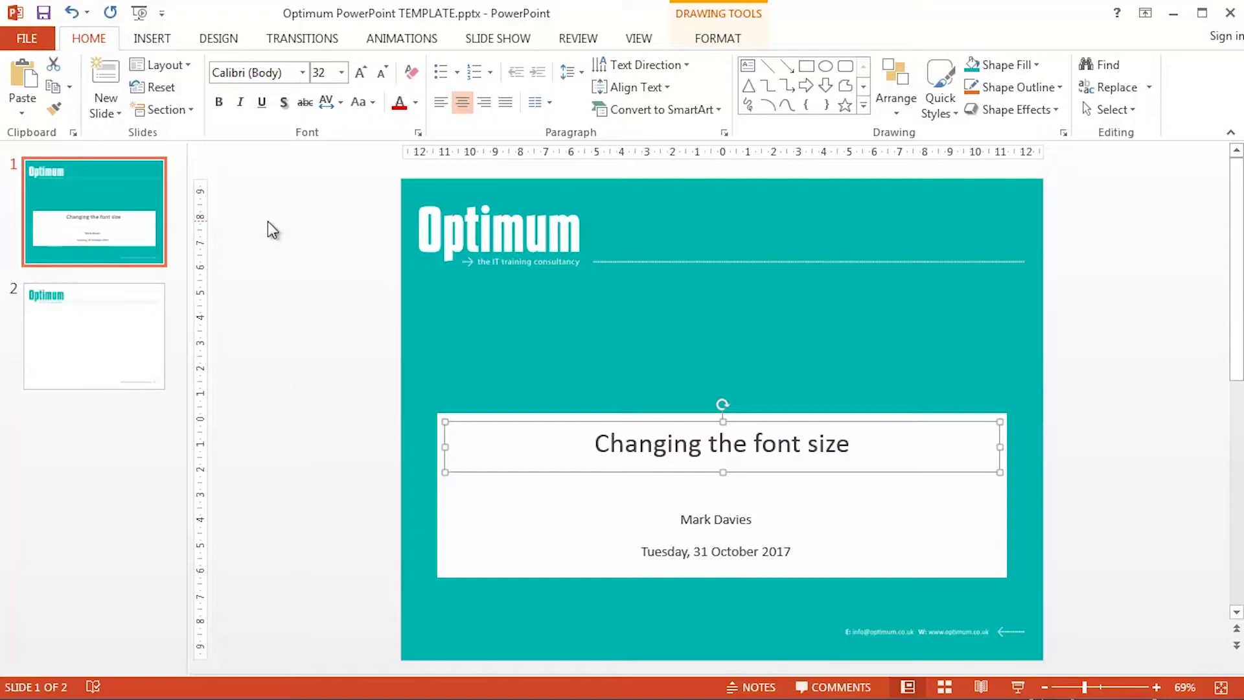
key("ctrl+shift+comma")
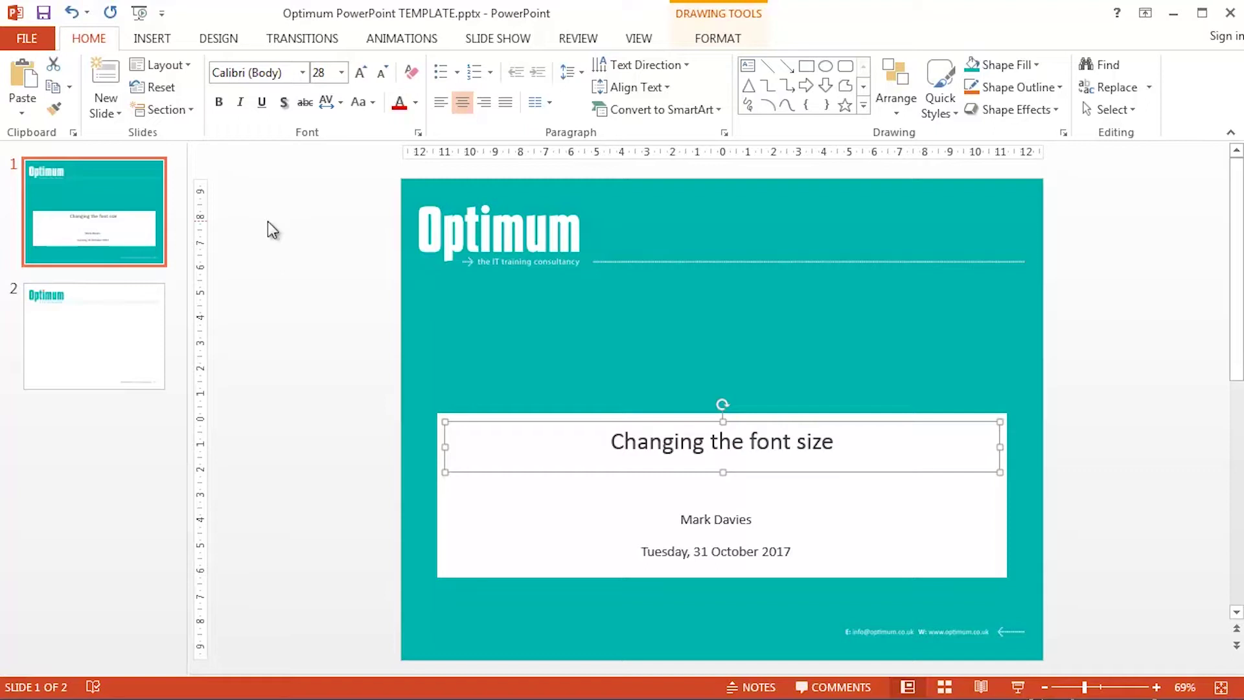
key("ctrl+shift+comma")
key("ctrl+shift+comma")
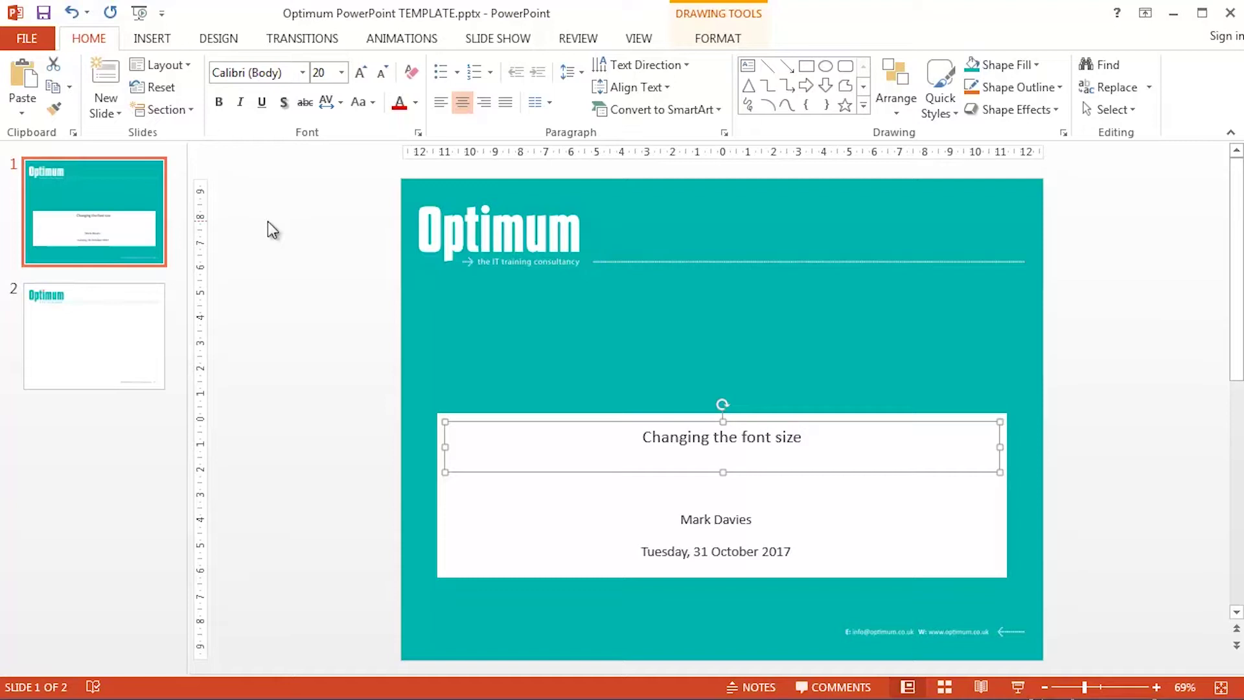
key("ctrl+shift+period")
key("ctrl+shift+period")
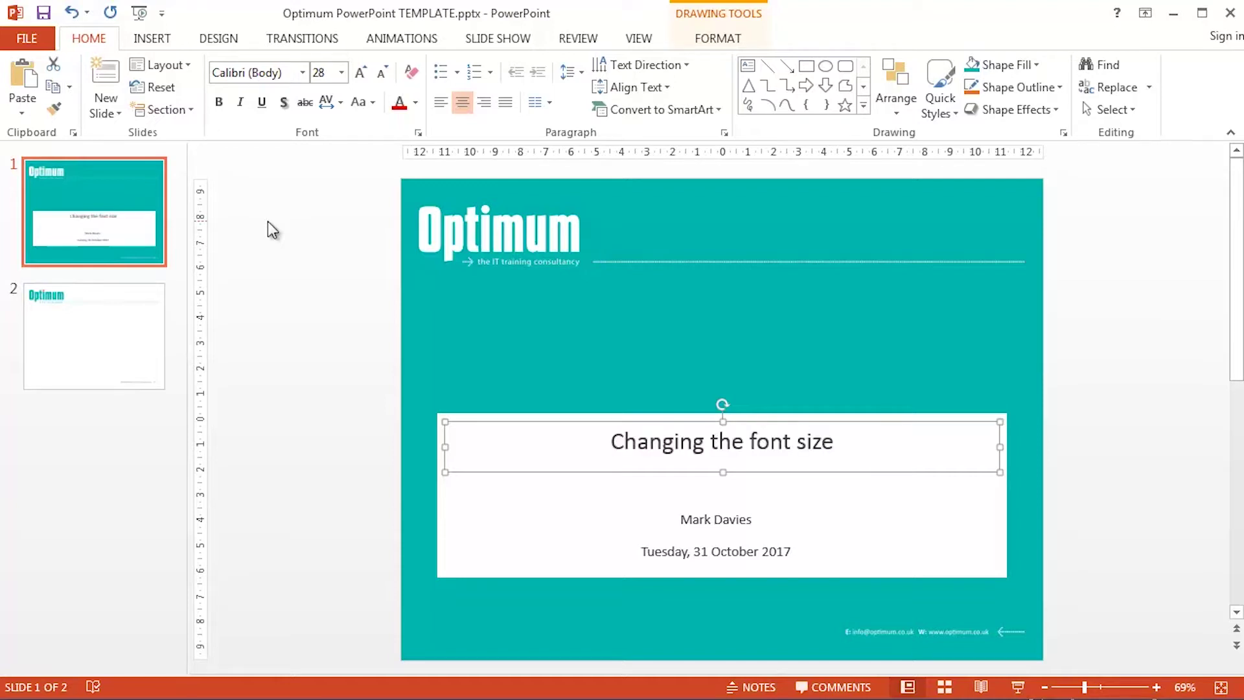
key("ctrl+shift+period")
key("ctrl+shift+period")
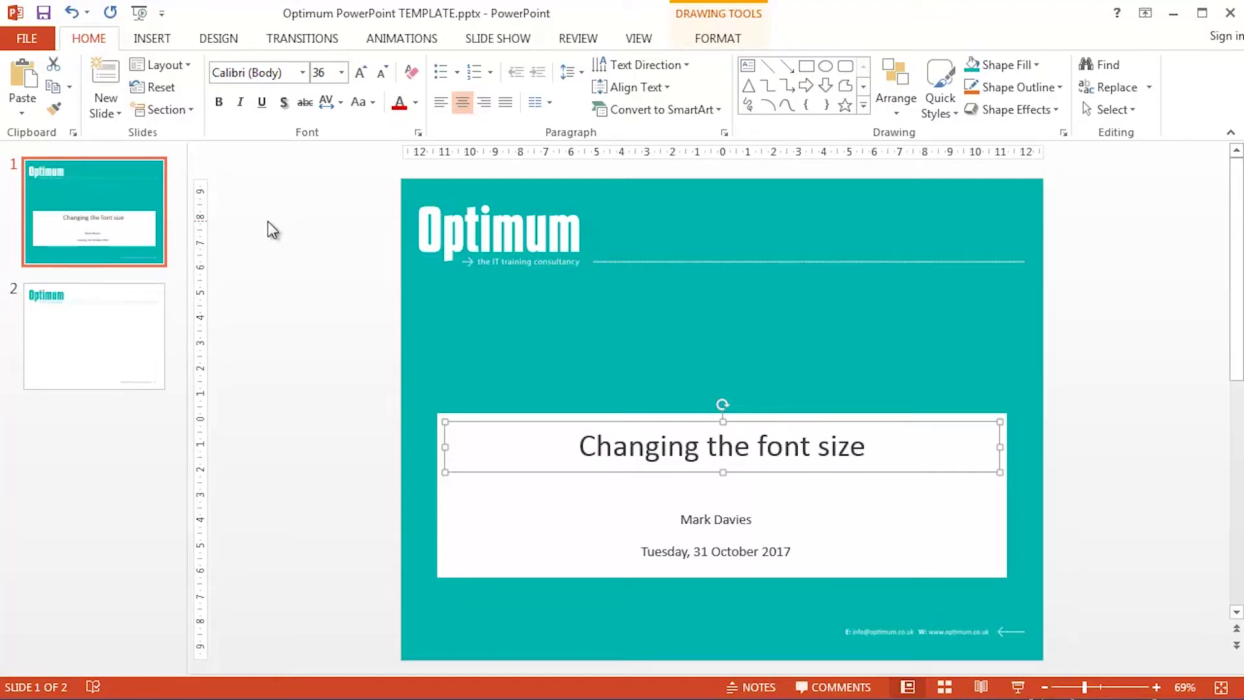
Toggle the title between 40 and 36 pt, leave it at 36, and return to Word.
key("ctrl+shift+period")
key("ctrl+shift+comma")
key("ctrl+shift+period")
key("ctrl+shift+comma")
key("ctrl+shift+comma")
key("ctrl+shift+comma")
key("ctrl+shift+comma")
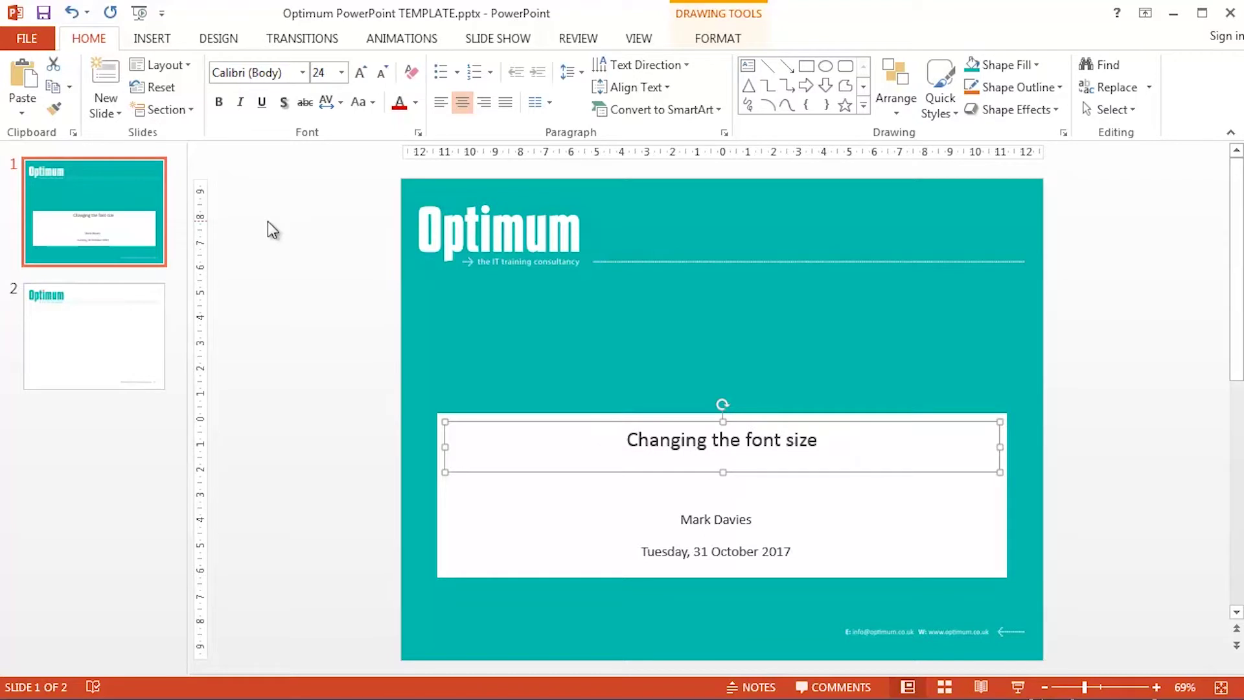
key("ctrl+shift+period")
key("ctrl+shift+period")
key("ctrl+shift+period")
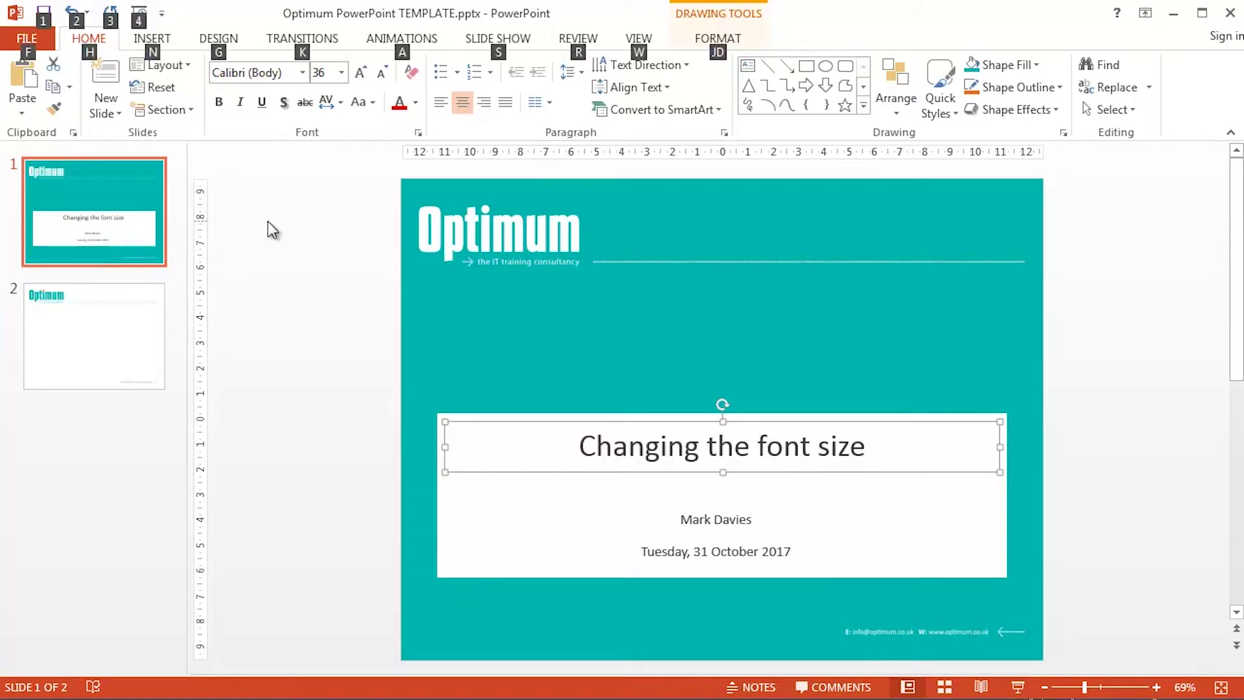
key("alt+Tab")
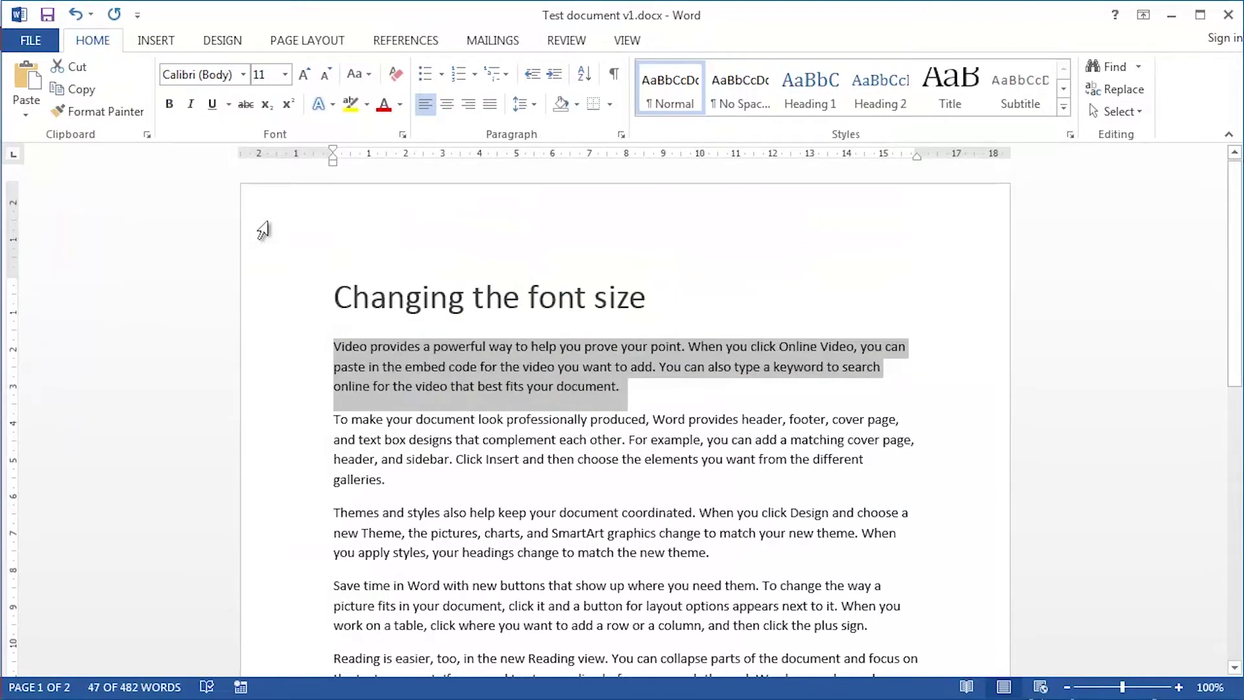
Shrink the first paragraph down to 8 pt, then grow it up to 13 pt.
key("ctrl+shift+comma")
key("ctrl+shift+comma")
key("ctrl+shift+comma")
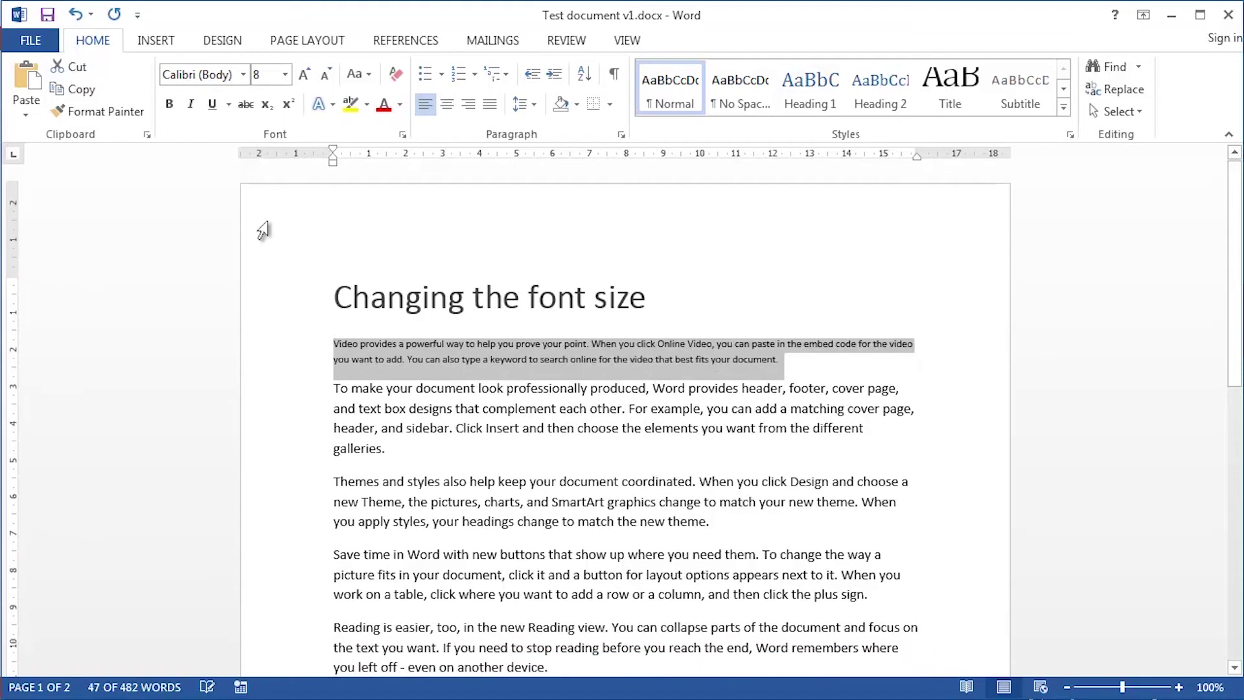
key("ctrl+bracketright")
key("ctrl+bracketright")
key("ctrl+bracketright")
key("ctrl+bracketright")
key("ctrl+bracketright")
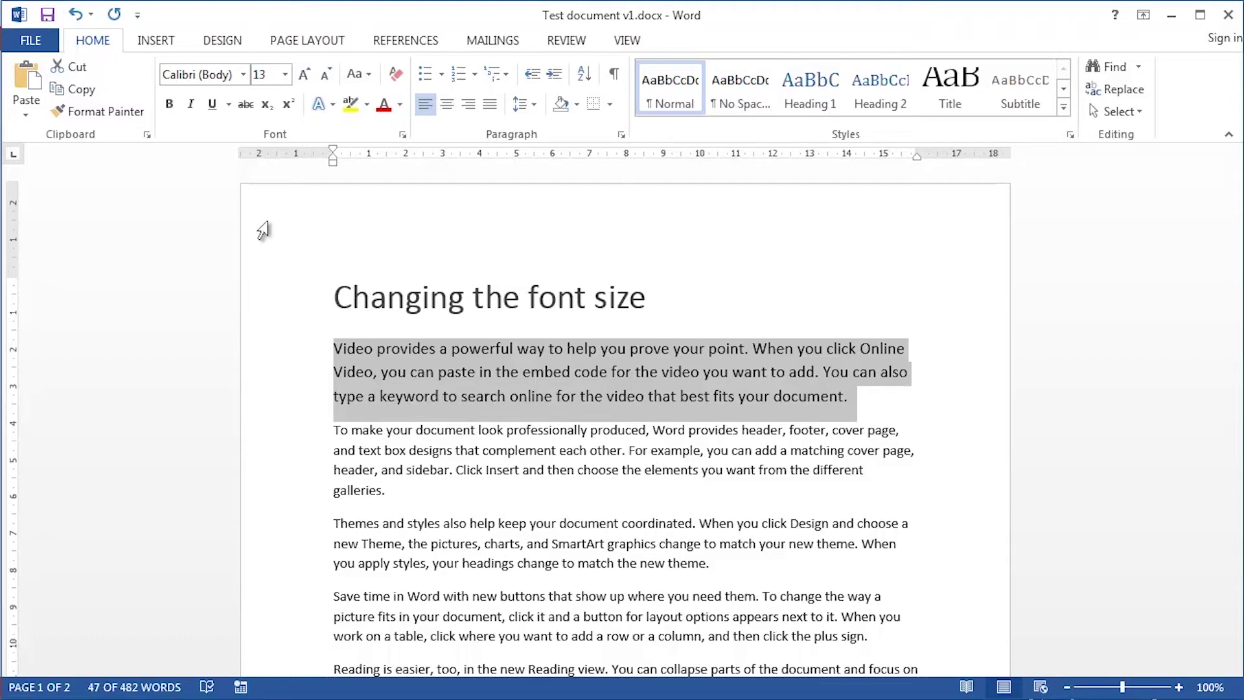
Bring the Optimum PowerPoint TEMPLATE presentation's title slide to the front.
key("alt+Tab")
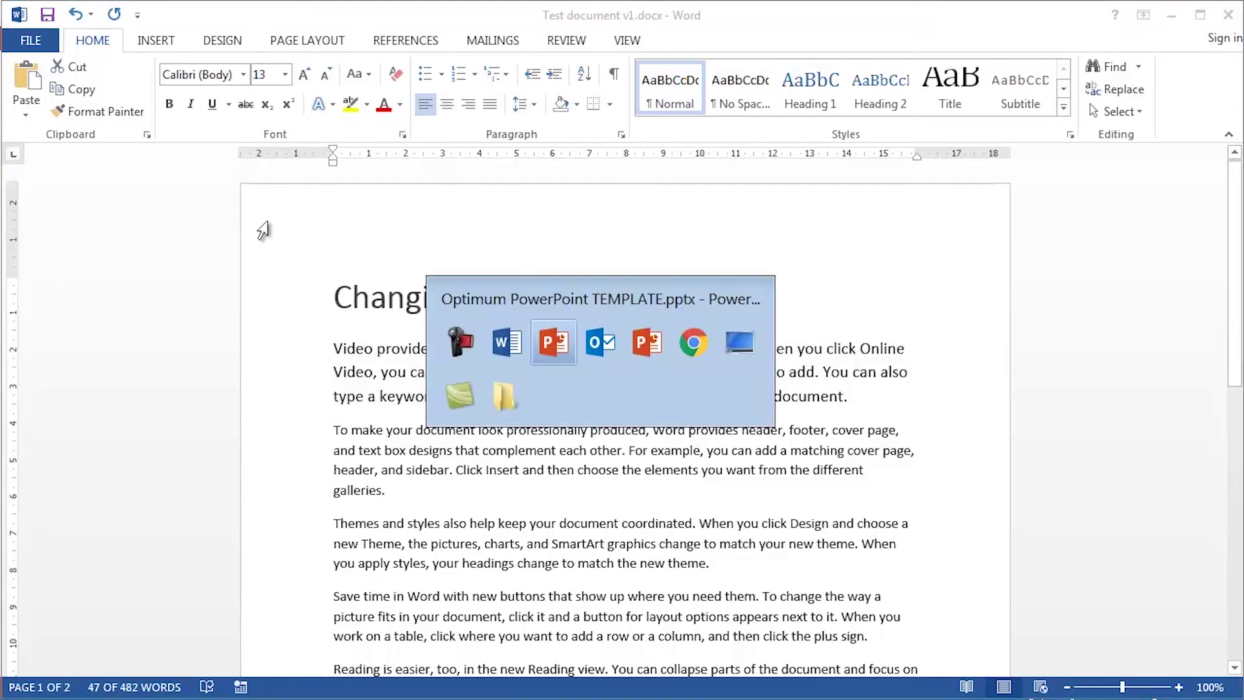